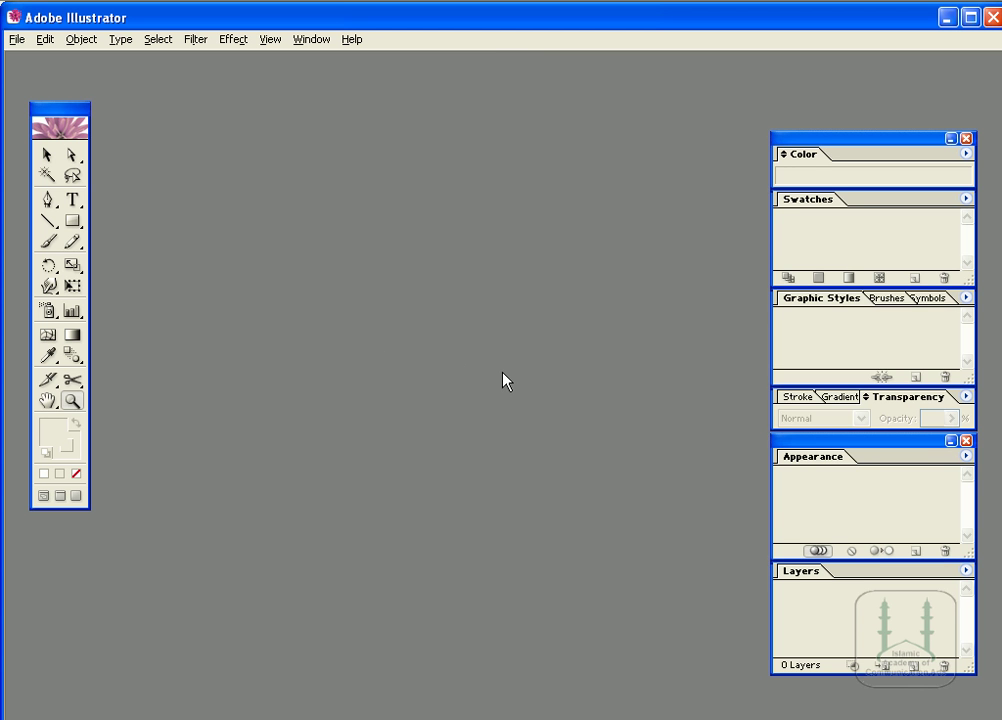
Open the File menu over the empty Illustrator workspace.
{"action": "left_click", "coordinate": [17, 40]}
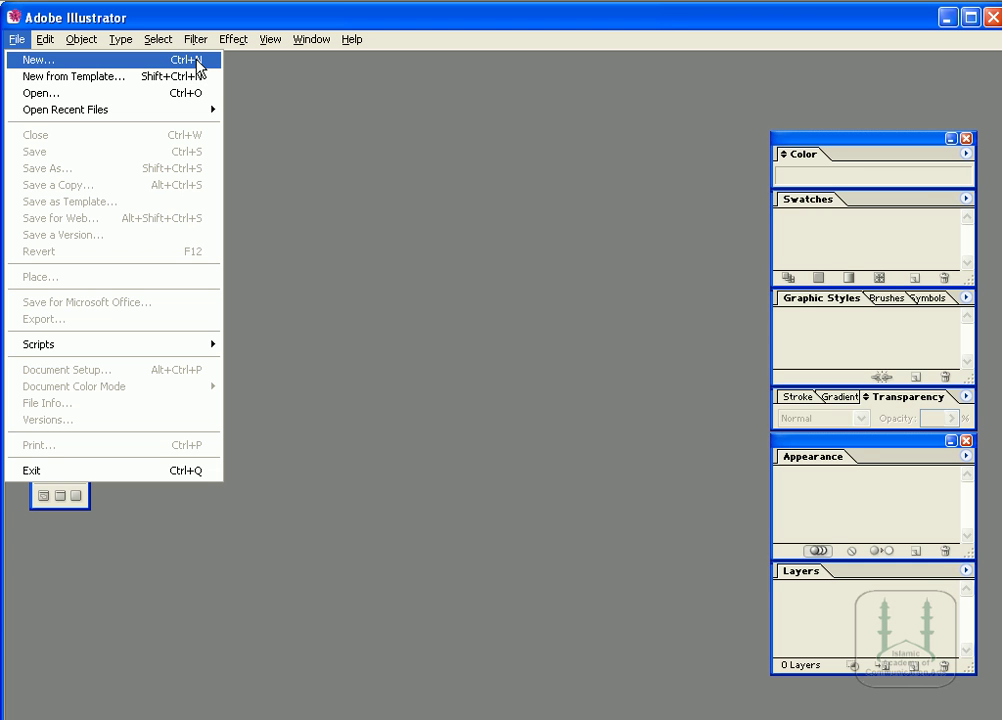
Open File > New, cancel it, then reopen New Document showing Untitled-7 at 5 × 5 in.
{"action": "left_click", "coordinate": [163, 61]}
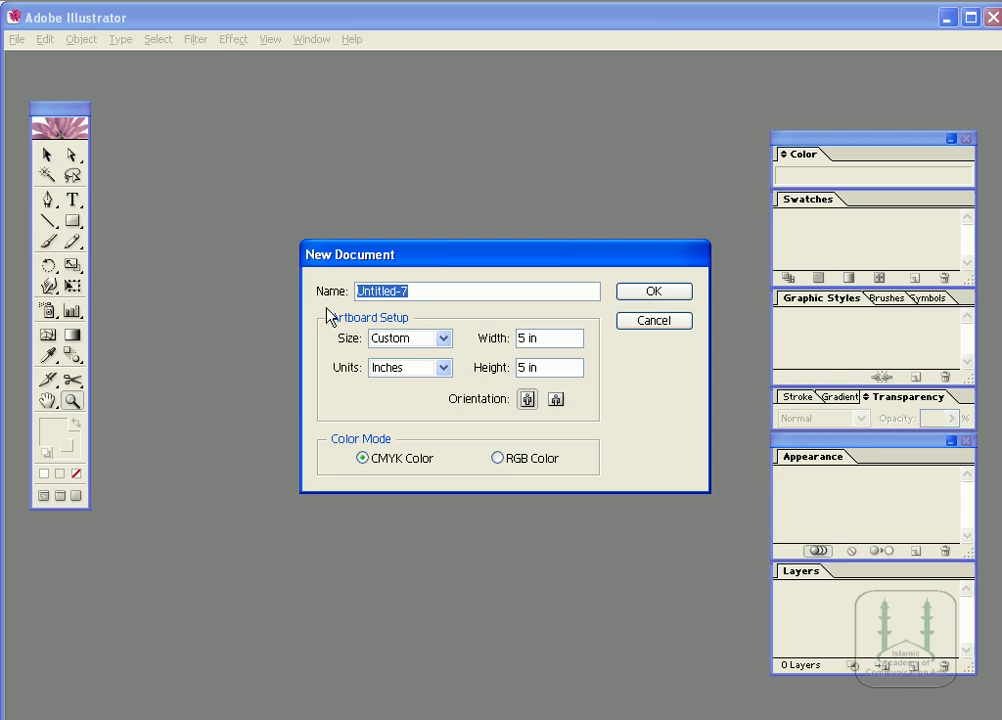
{"action": "left_click", "coordinate": [657, 328]}
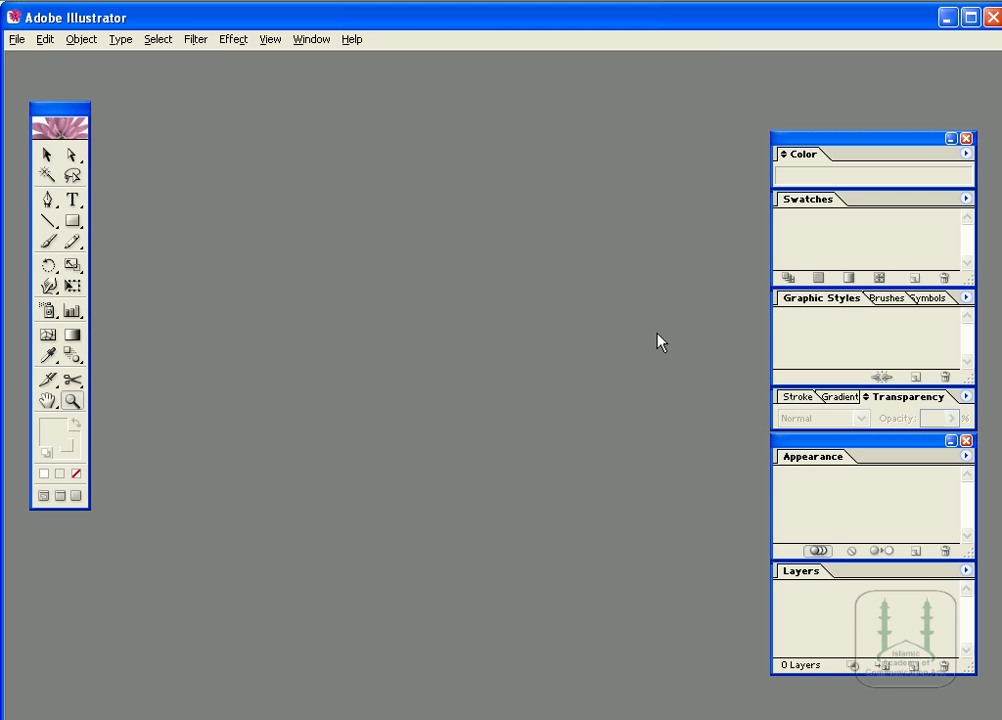
{"action": "left_click", "coordinate": [16, 39]}
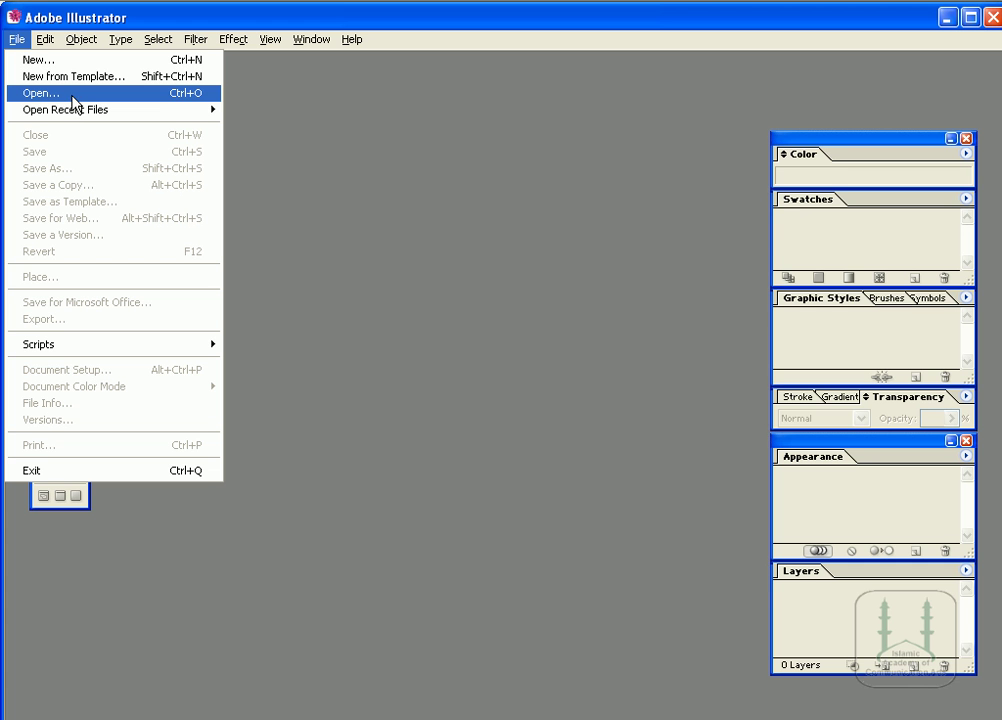
{"action": "left_click", "coordinate": [44, 61]}
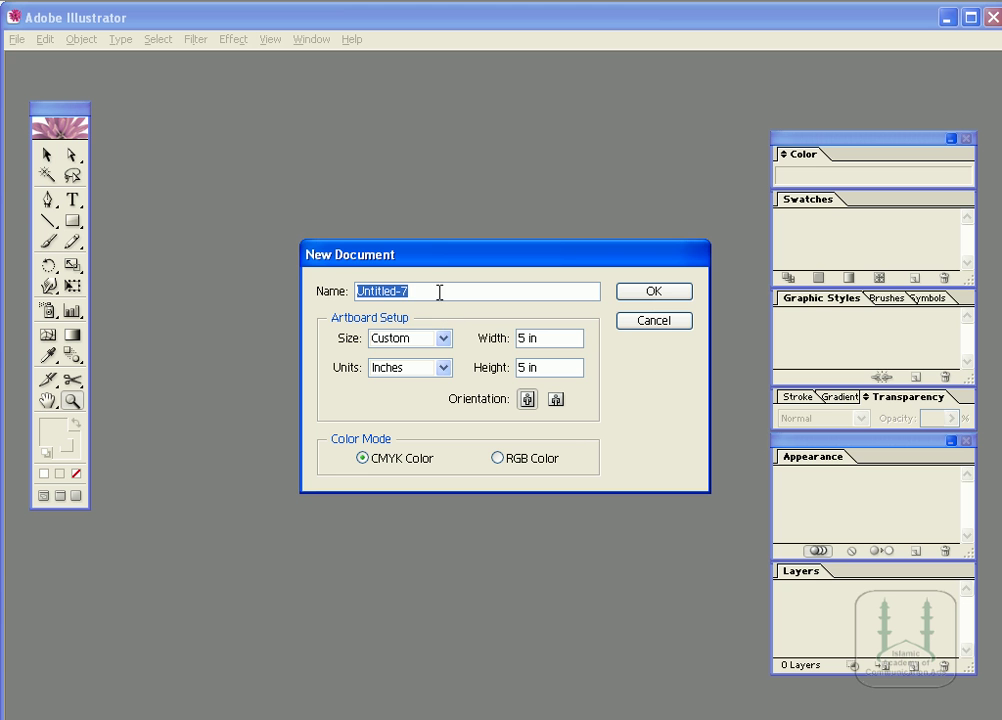
Name the document 'file -1' and browse the size presets, leaving size as Custom.
{"action": "type", "text": "fil"}
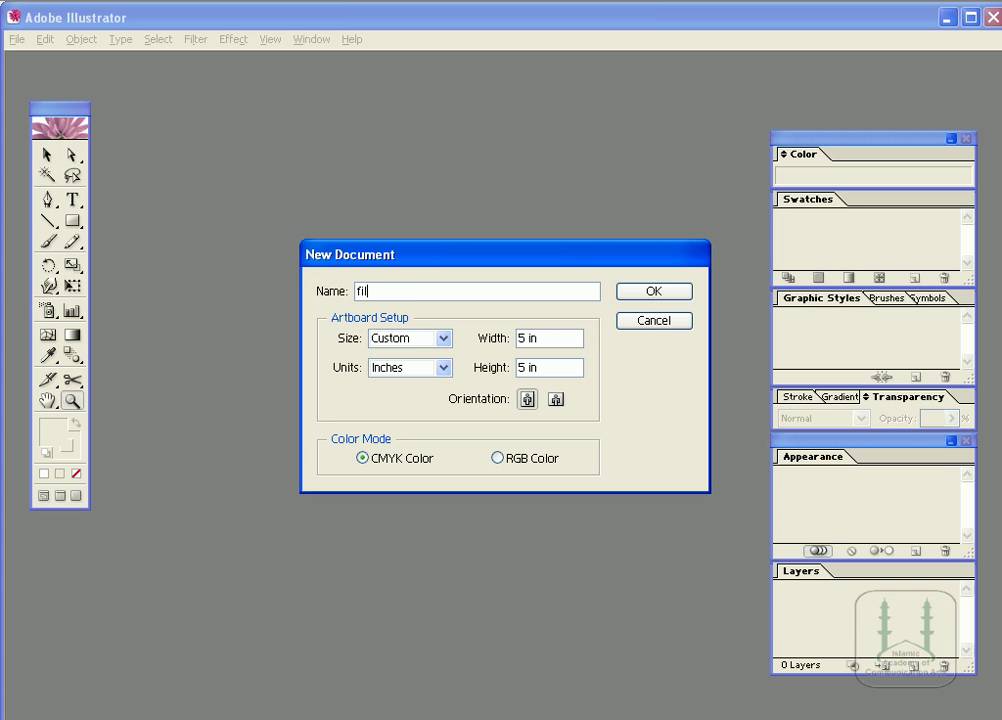
{"action": "type", "text": "e -1"}
{"action": "left_click", "coordinate": [420, 344]}
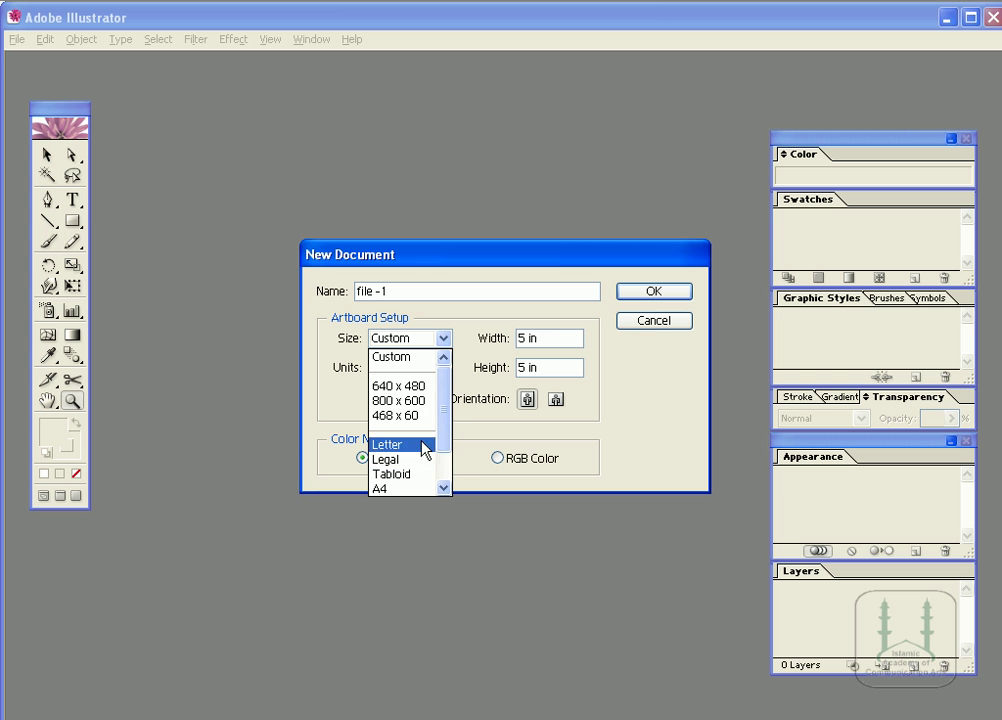
{"action": "left_click_drag", "start_coordinate": [447, 403], "coordinate": [446, 466]}
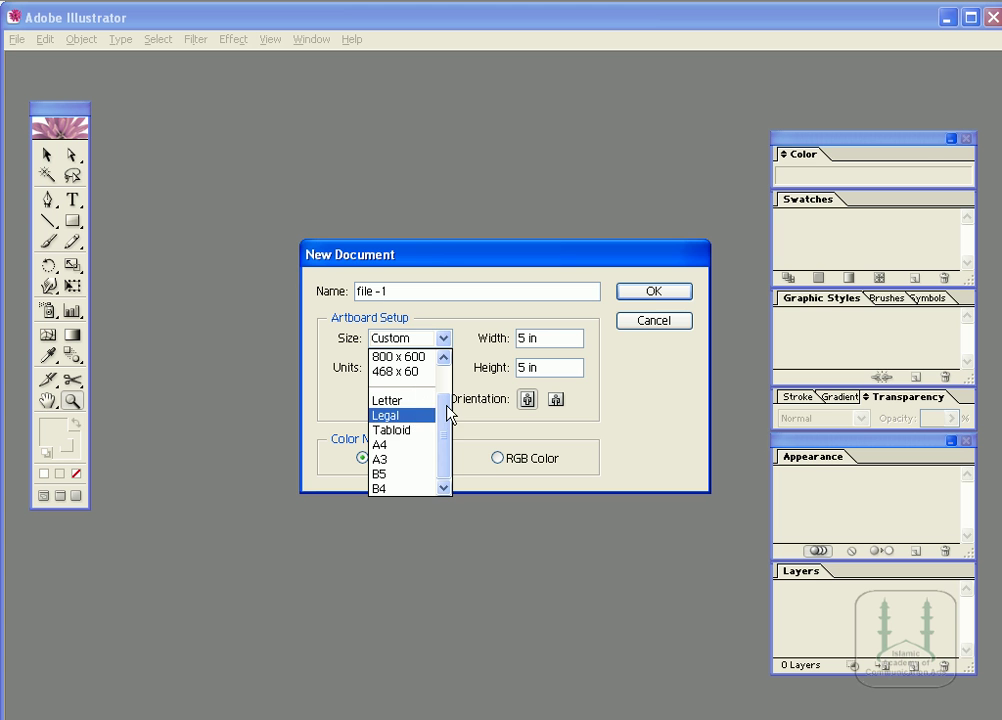
{"action": "left_click_drag", "start_coordinate": [447, 413], "coordinate": [449, 385]}
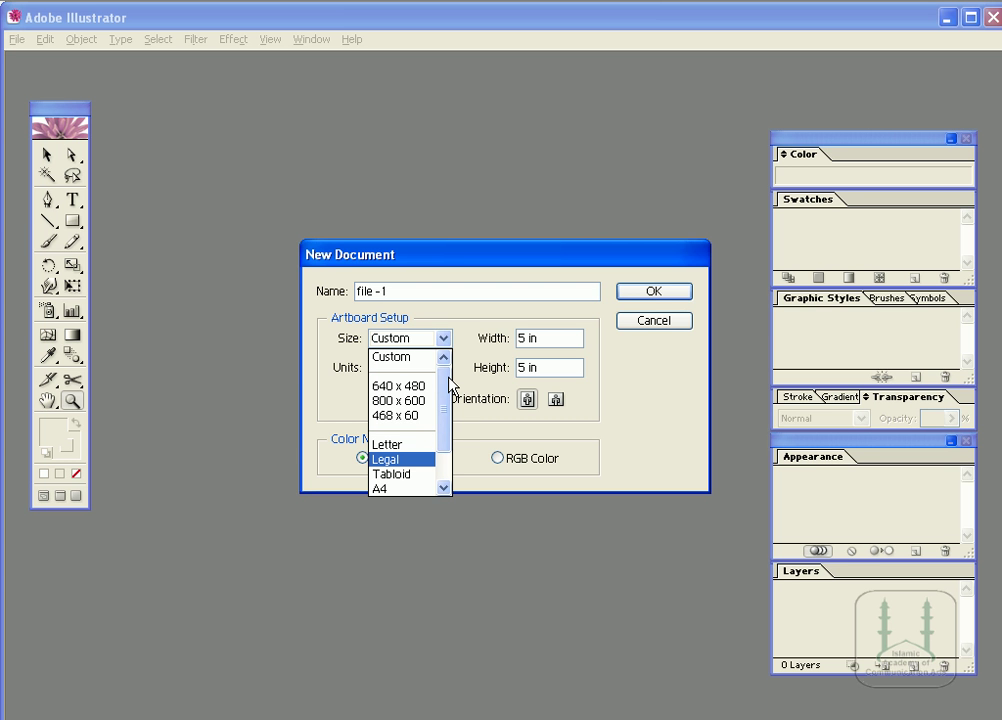
{"action": "left_click", "coordinate": [477, 323]}
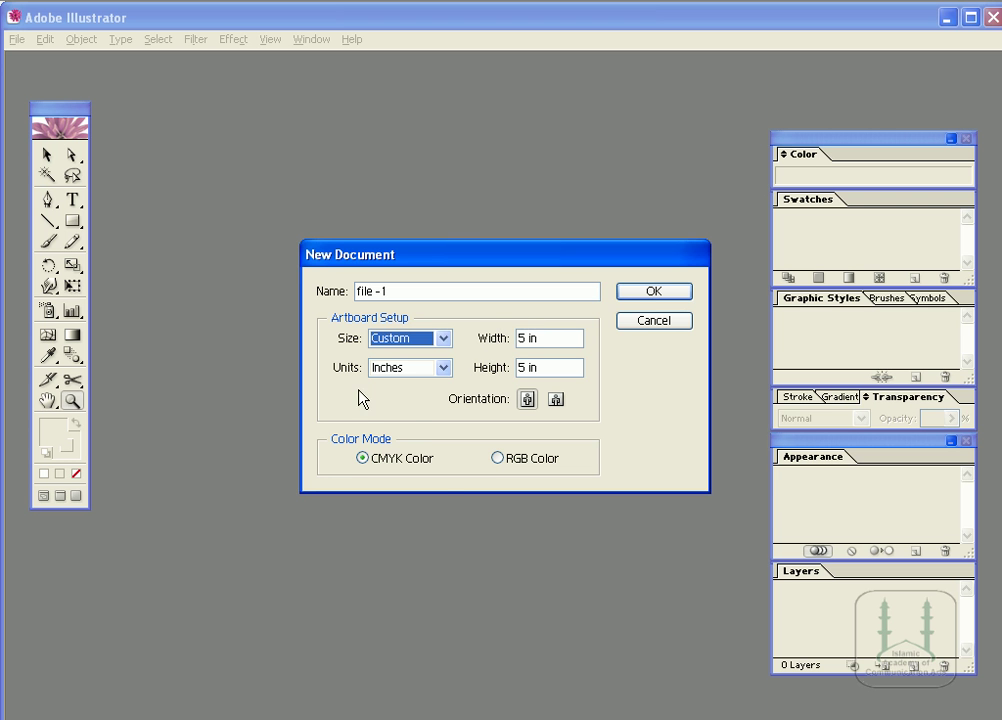
{"action": "left_click", "coordinate": [443, 369]}
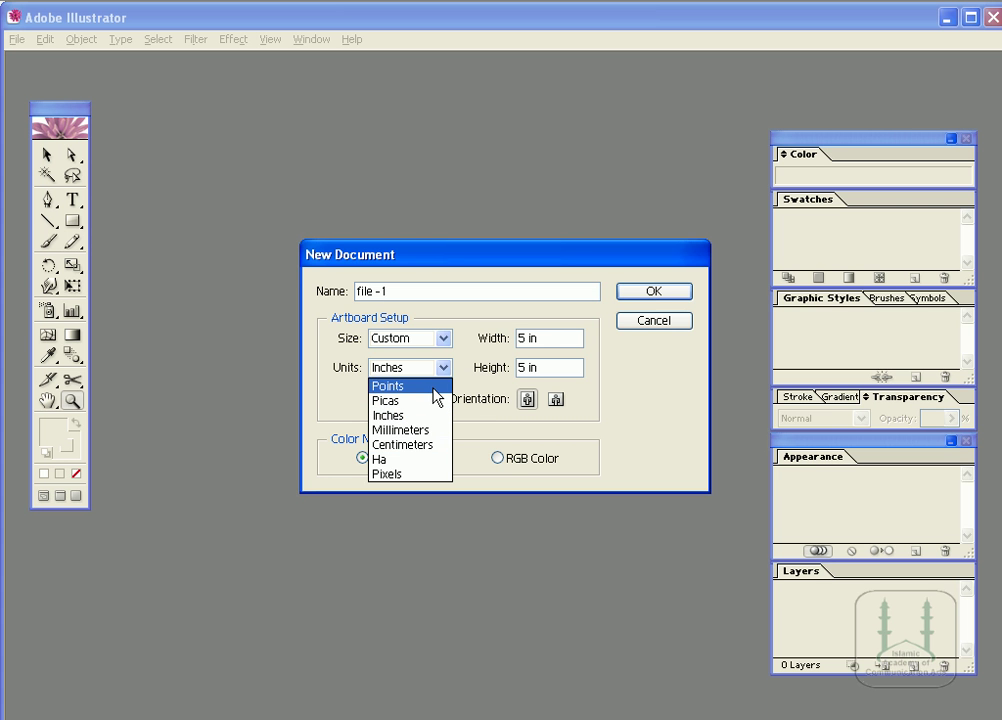
{"action": "left_click", "coordinate": [436, 388]}
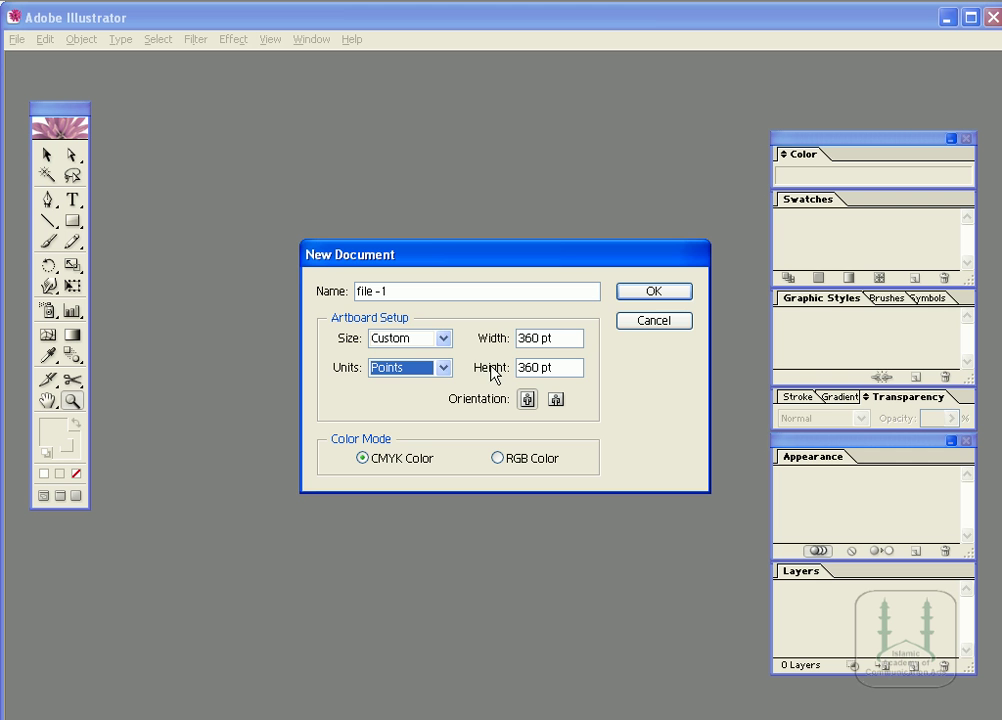
{"action": "left_click", "coordinate": [443, 368]}
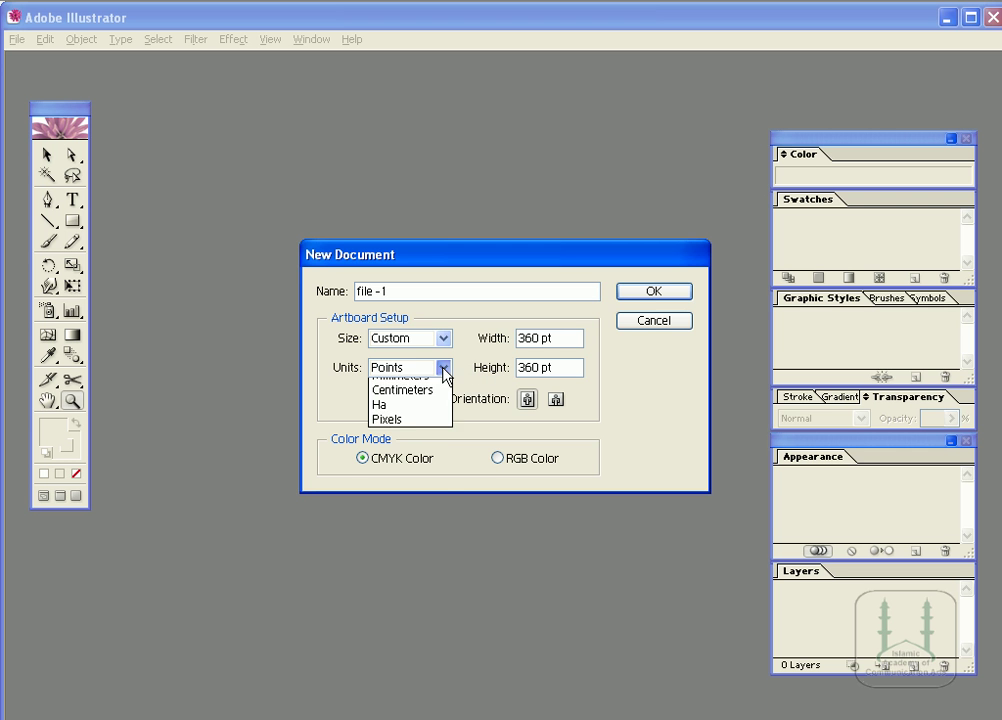
{"action": "left_click", "coordinate": [436, 418]}
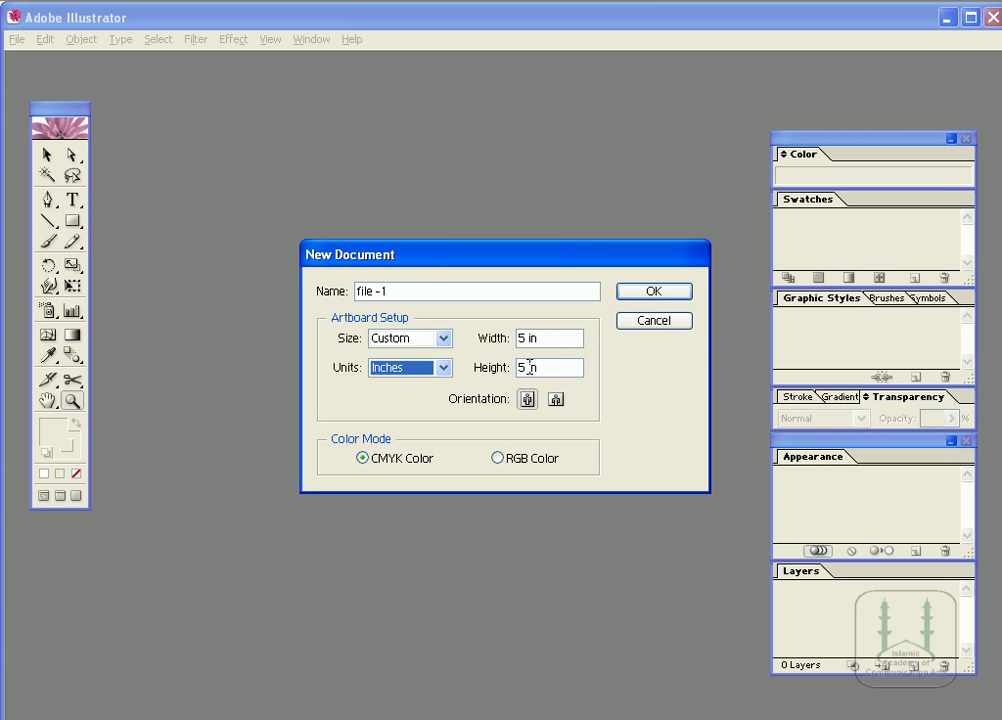
Choose A4, then set width 8 in, height 11 in, and landscape orientation.
{"action": "left_click", "coordinate": [444, 340]}
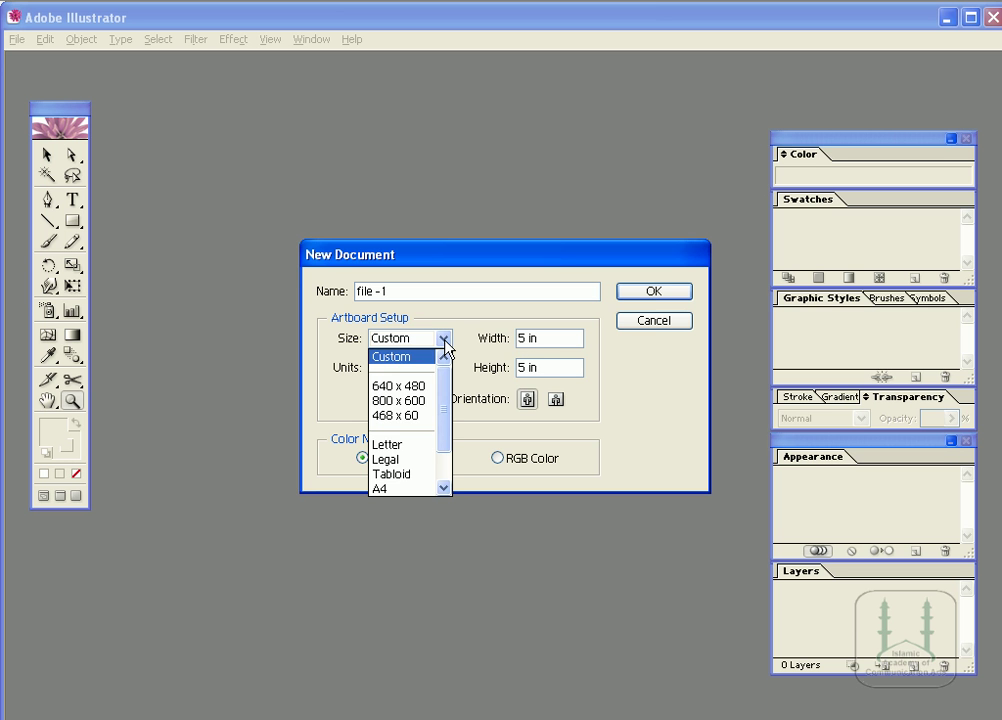
{"action": "left_click", "coordinate": [420, 487]}
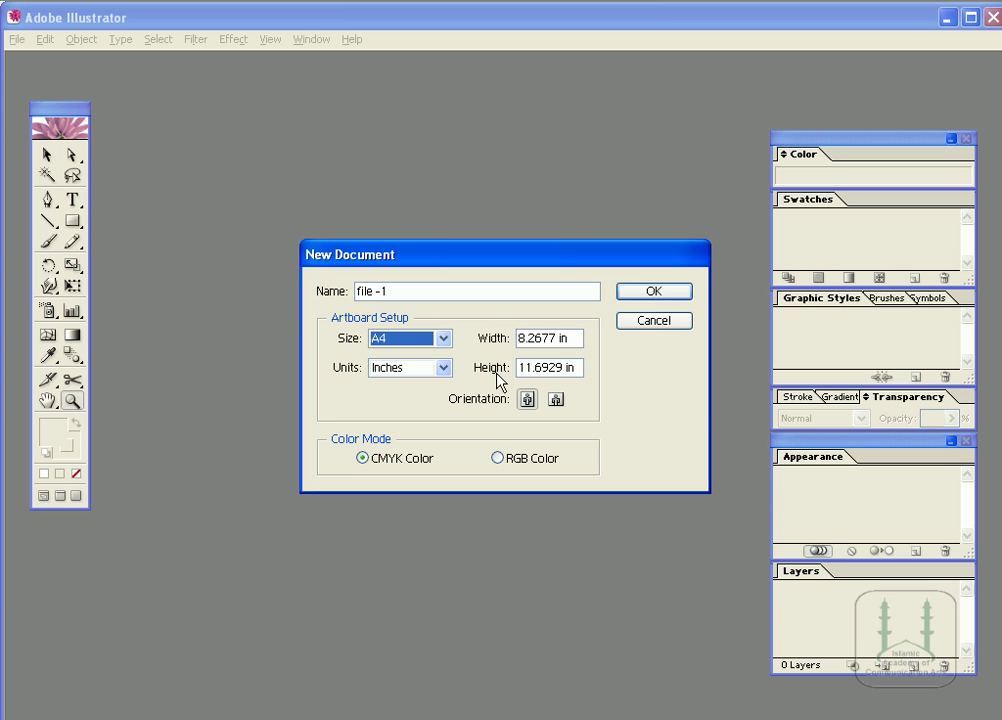
{"action": "left_click_drag", "start_coordinate": [563, 338], "coordinate": [474, 345]}
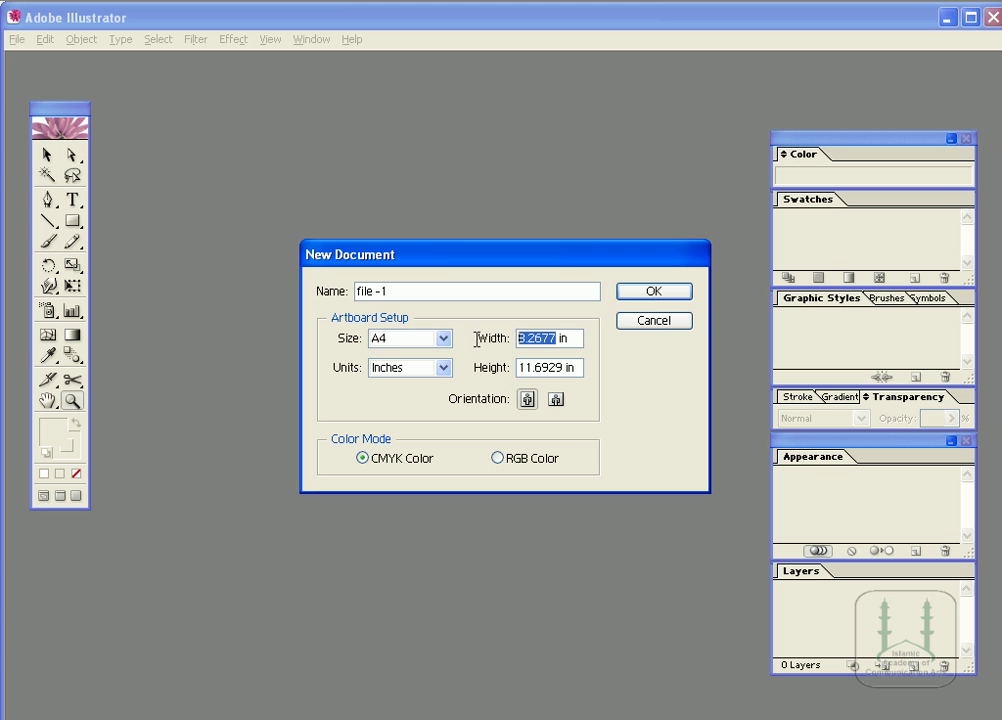
{"action": "type", "text": "8"}
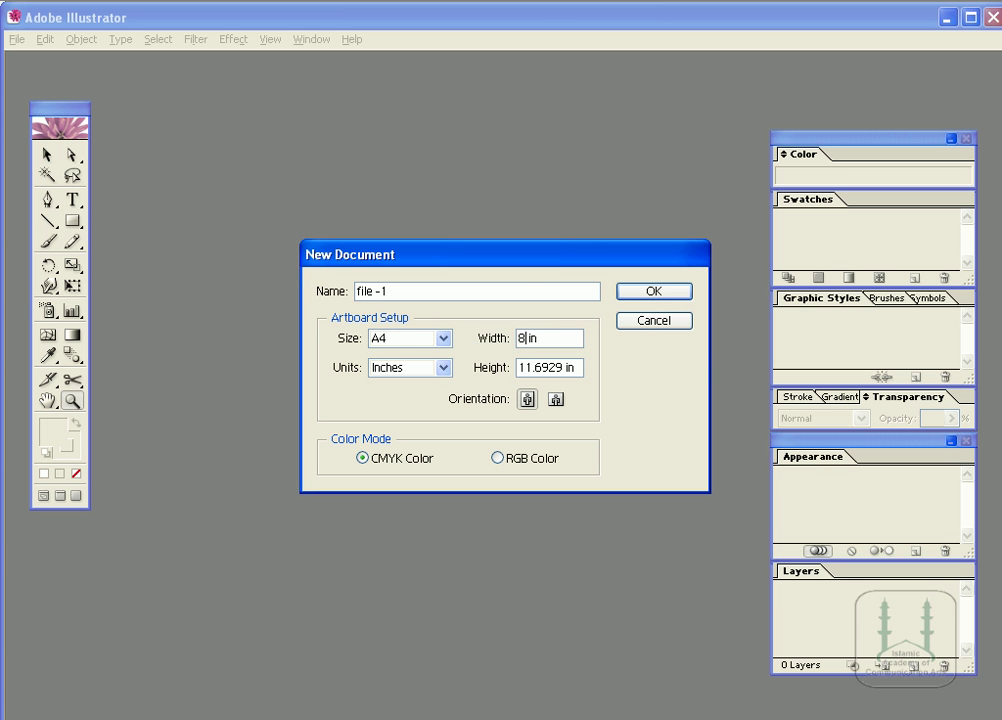
{"action": "key", "text": "Tab"}
{"action": "key", "text": "Tab"}
{"action": "type", "text": "11"}
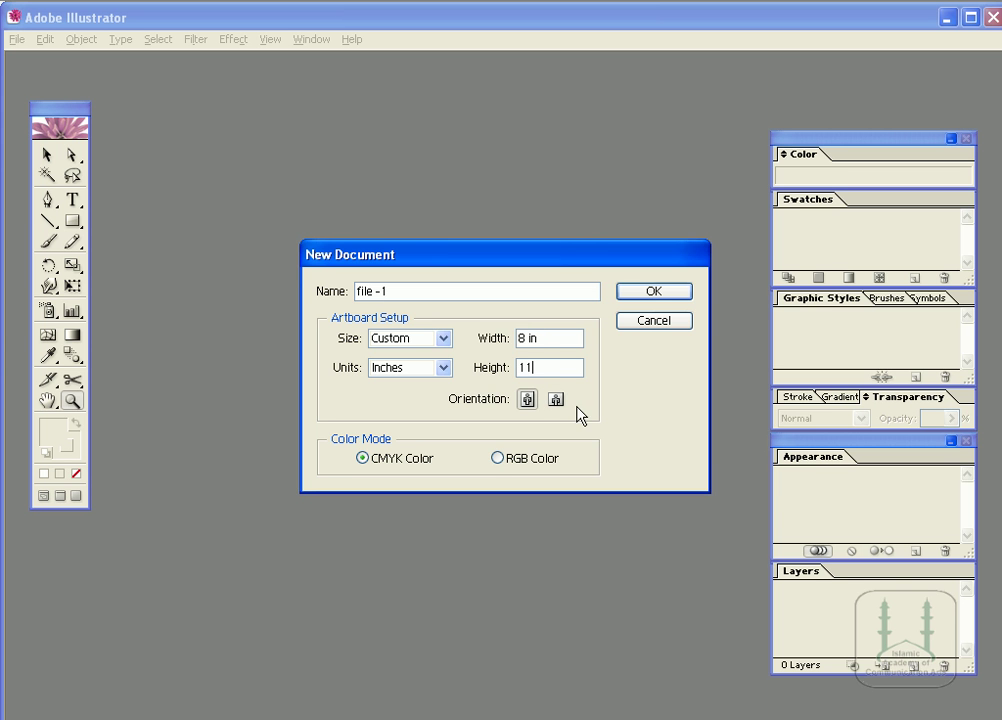
{"action": "left_click", "coordinate": [556, 399]}
Create the landscape file -1 document, shift the Color/Swatches panels right, then close it unsaved.
{"action": "left_click", "coordinate": [646, 294]}
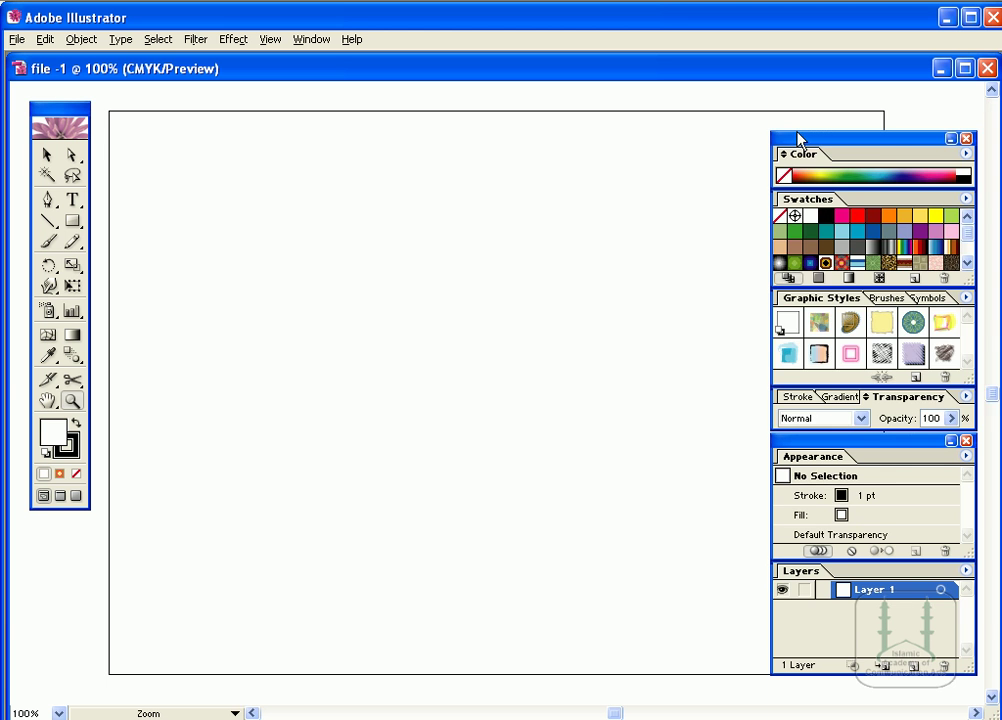
{"action": "left_click_drag", "start_coordinate": [800, 140], "coordinate": [906, 142]}
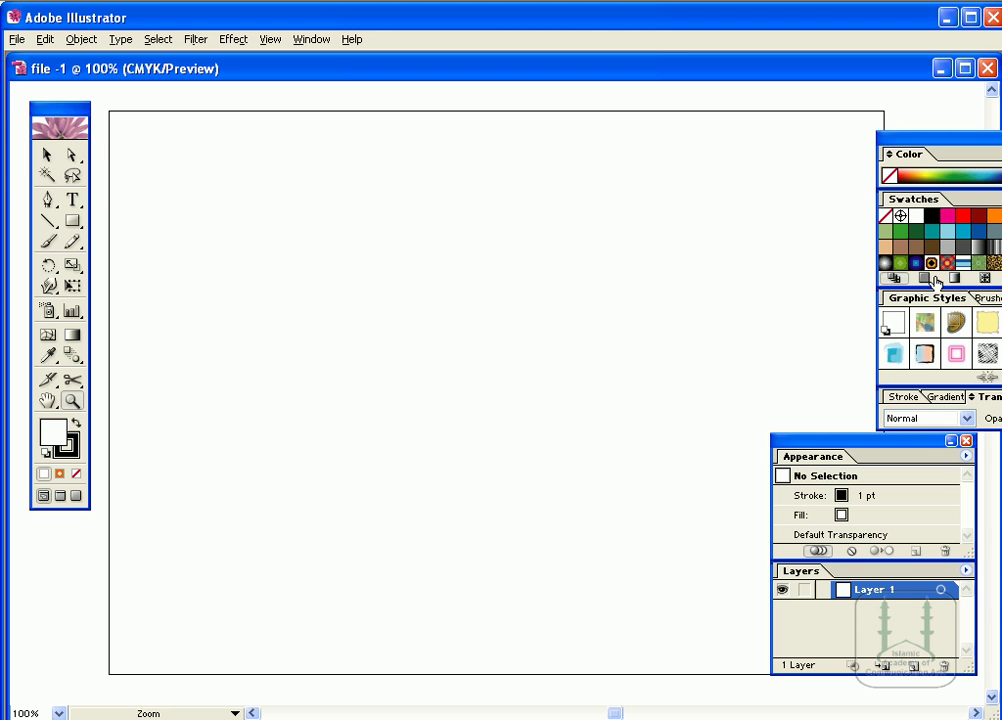
{"action": "key", "text": "ctrl+w"}
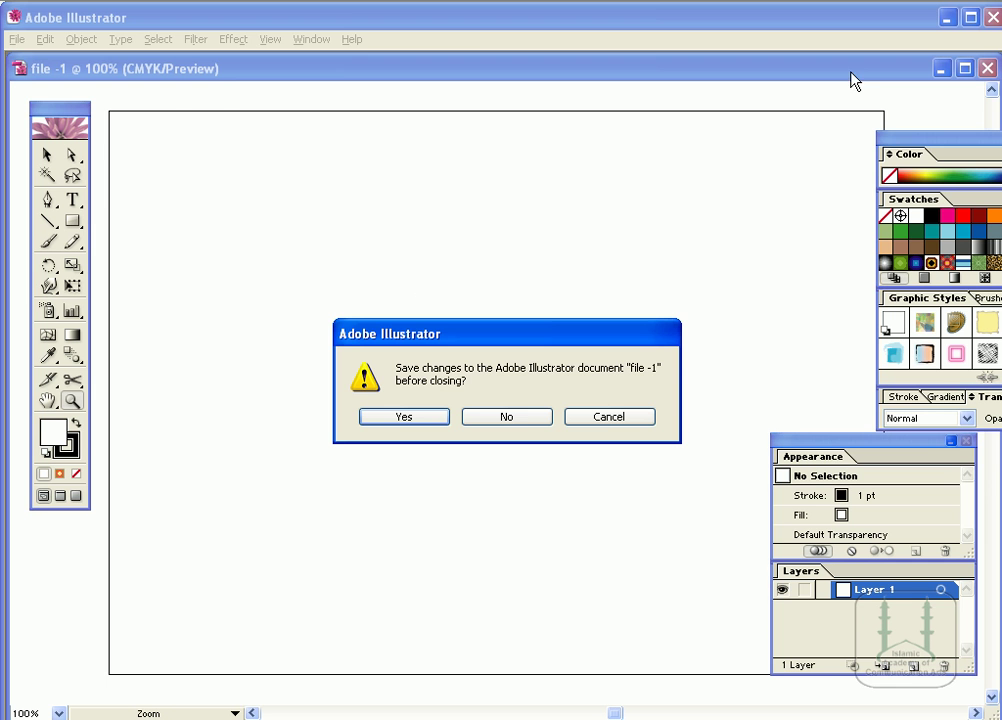
{"action": "left_click", "coordinate": [517, 414]}
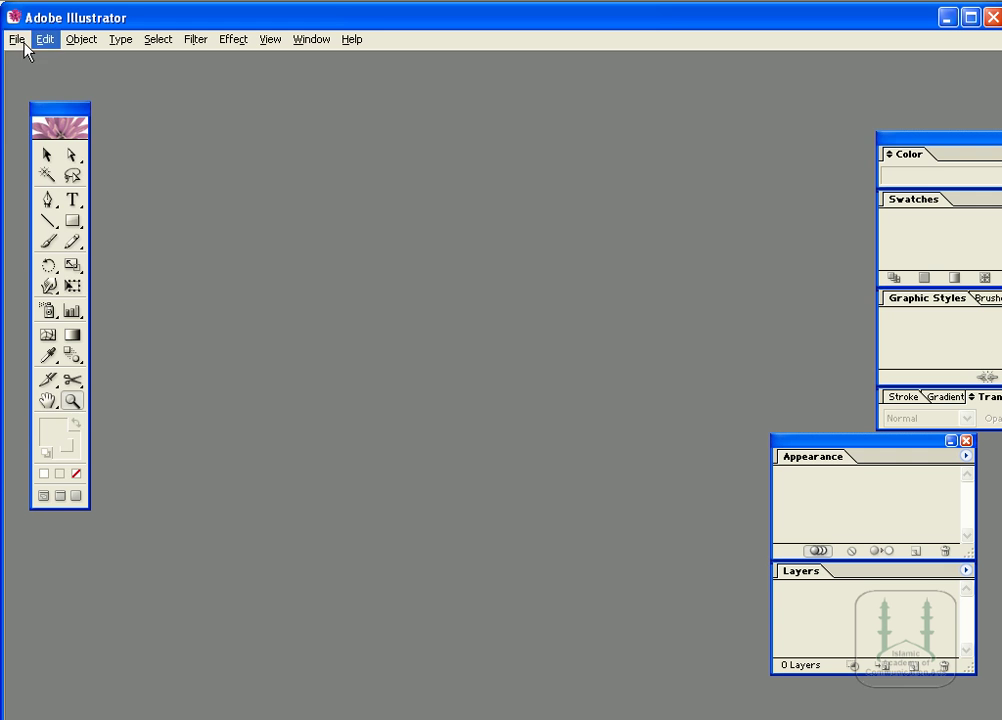
Create a new portrait 8 × 11 in CMYK document, Untitled-8.
{"action": "left_click", "coordinate": [22, 40]}
{"action": "left_click", "coordinate": [49, 75]}
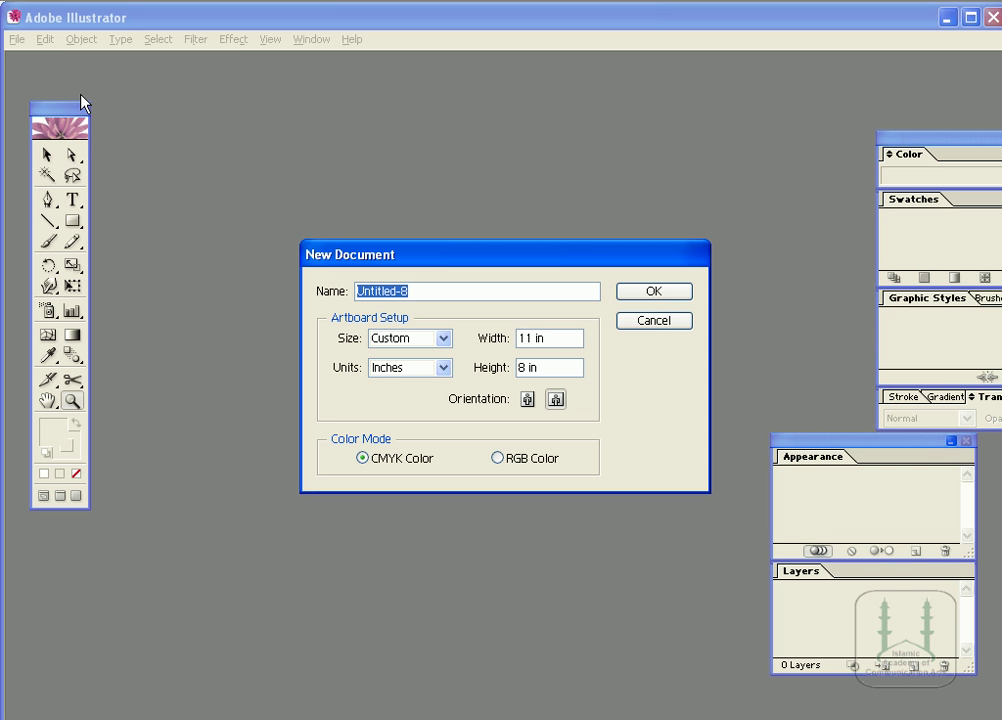
{"action": "left_click", "coordinate": [527, 399]}
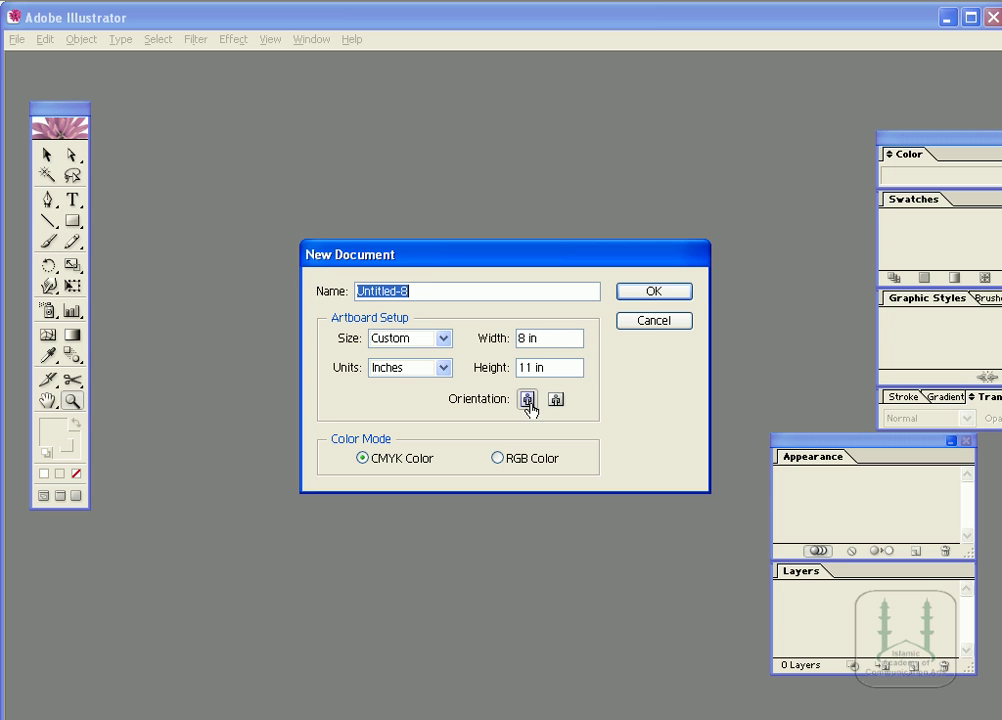
{"action": "left_click", "coordinate": [640, 293]}
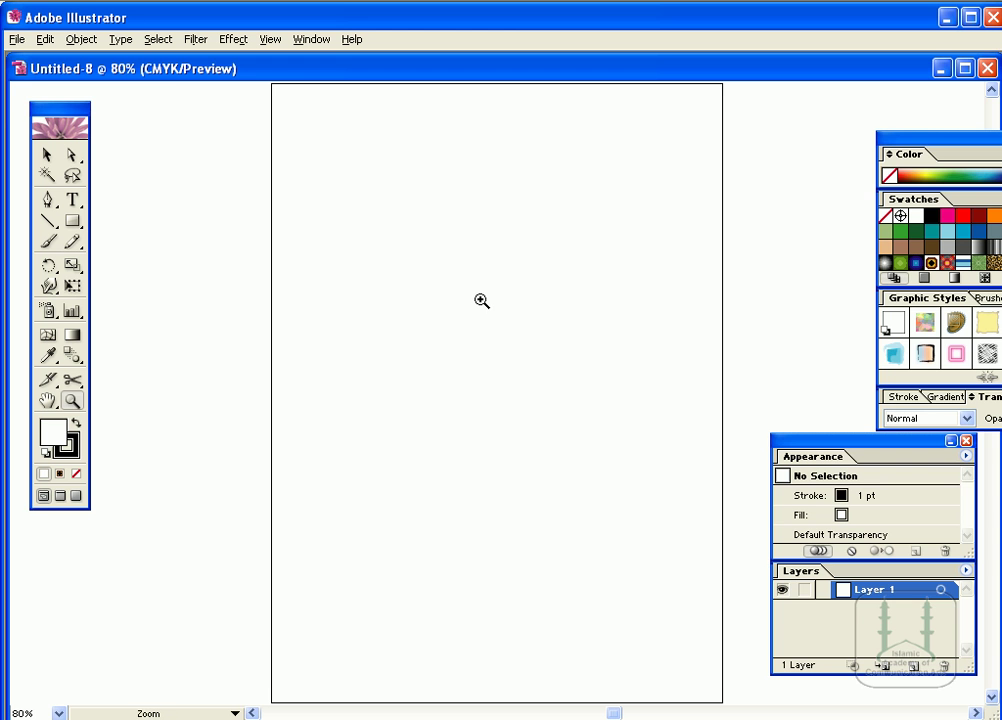
Show inch rulers around the page and zoom out to 66.67%.
{"action": "key", "text": "ctrl+r"}
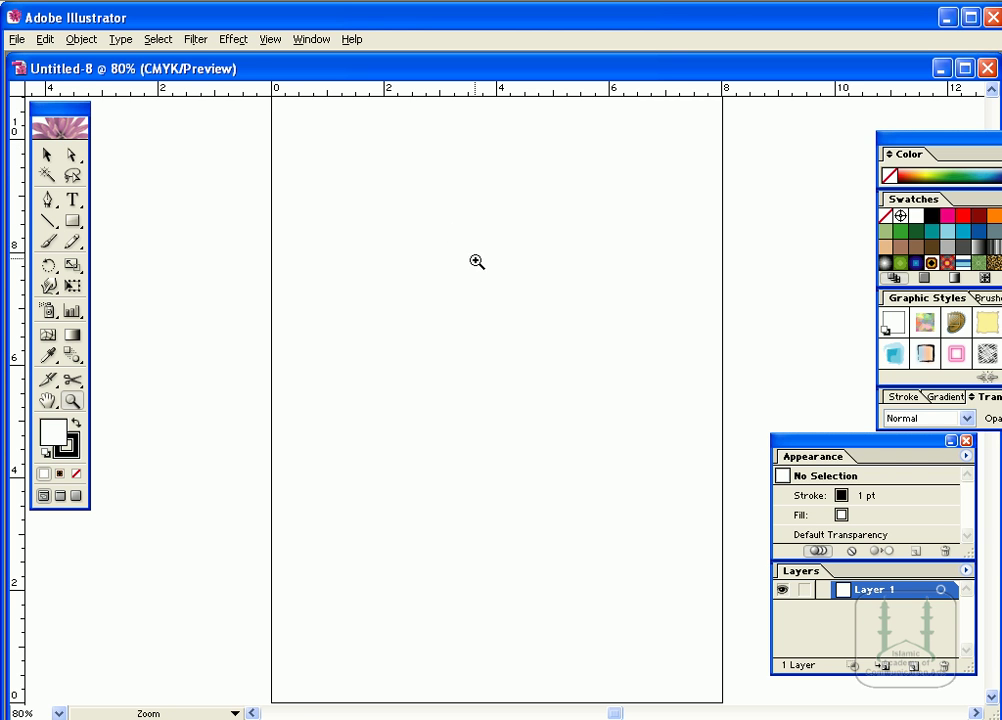
{"action": "left_click", "coordinate": [514, 291], "text": "alt"}
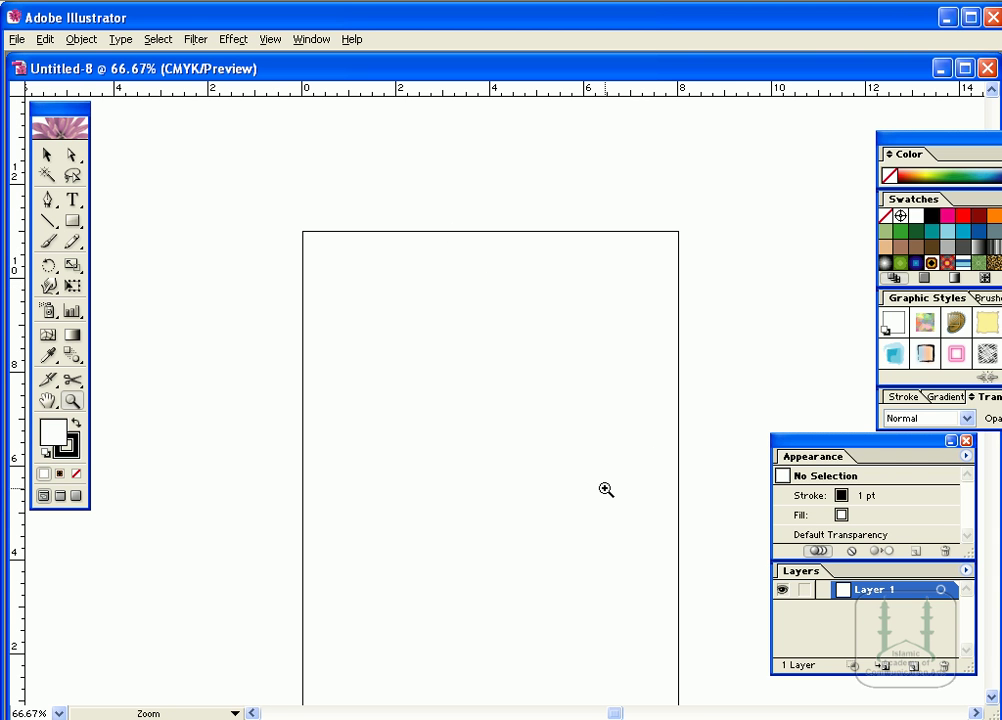